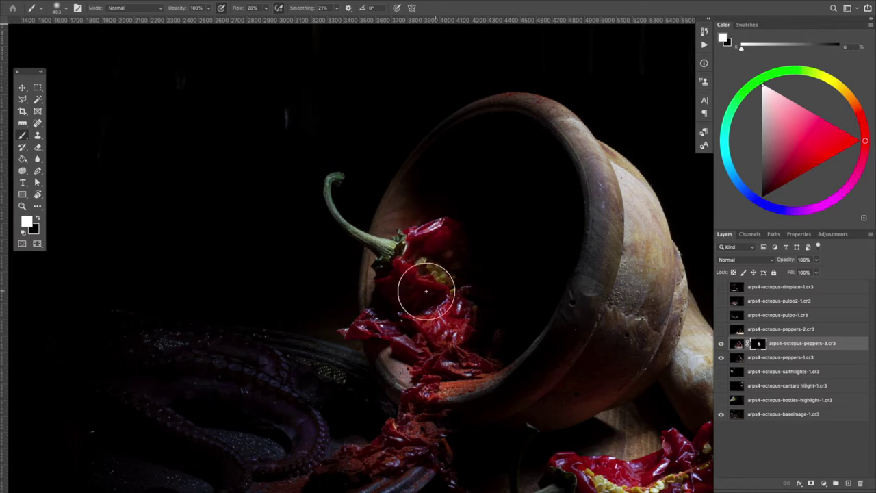
- Paint the torn red pepper in front of the mortar into view on the peppers-2 layer mask, comparing with the layer hidden
scroll(442, 367, down, 3)
click(721, 343)
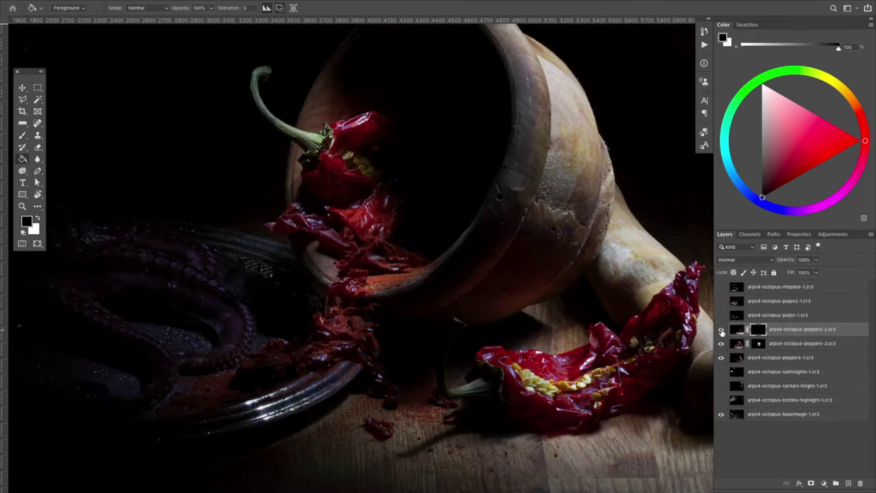
mouse_move(445, 322)
mouse_down()
mouse_move(472, 370)
mouse_move(429, 398)
mouse_move(483, 408)
mouse_move(548, 390)
mouse_up()
click(721, 329)
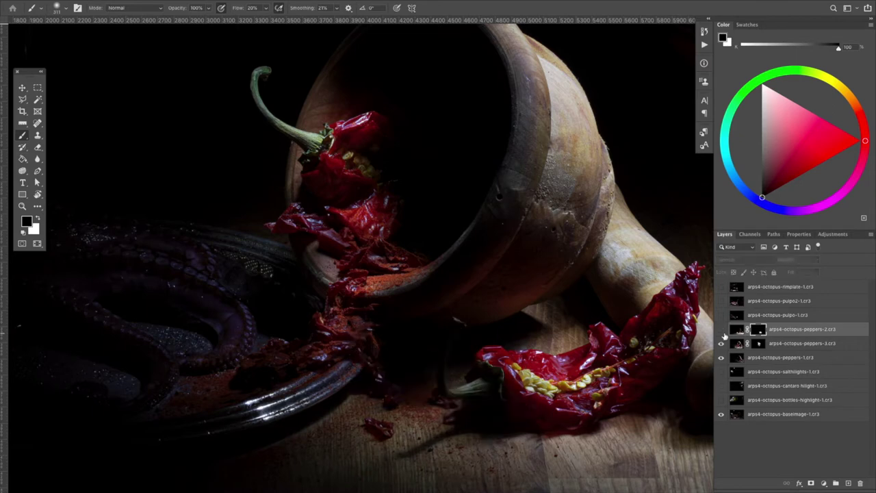
click(721, 329)
- Enlarge the brush and paint black on the peppers-2 mask to reduce the light around the pestle handle
key(x)
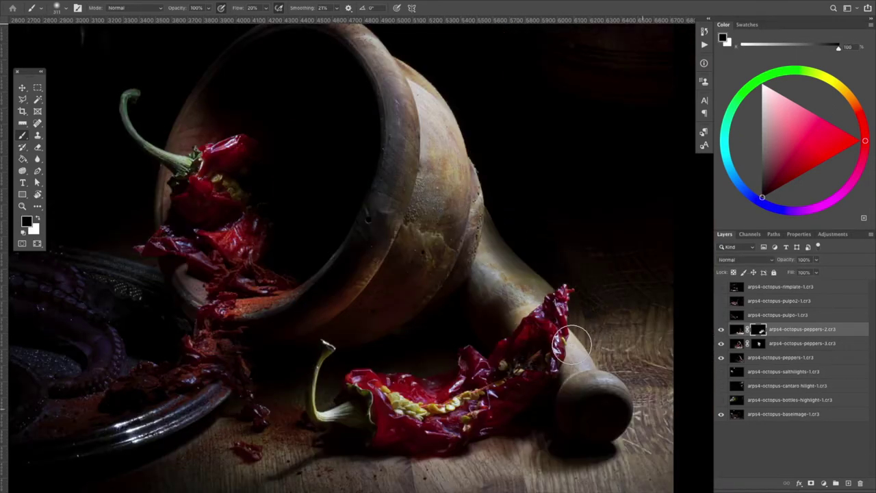
key(bracketright)
key(bracketright)
key(bracketright)
key(bracketright)
key(bracketright)
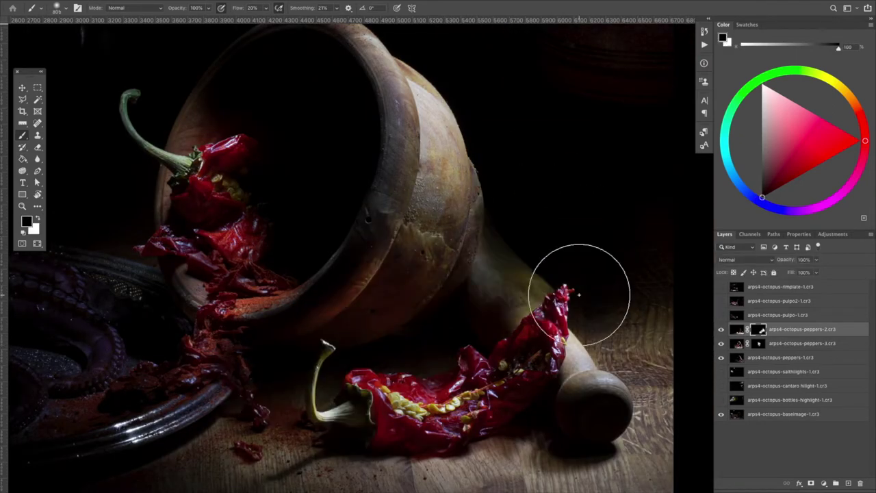
key(bracketright)
key(bracketright)
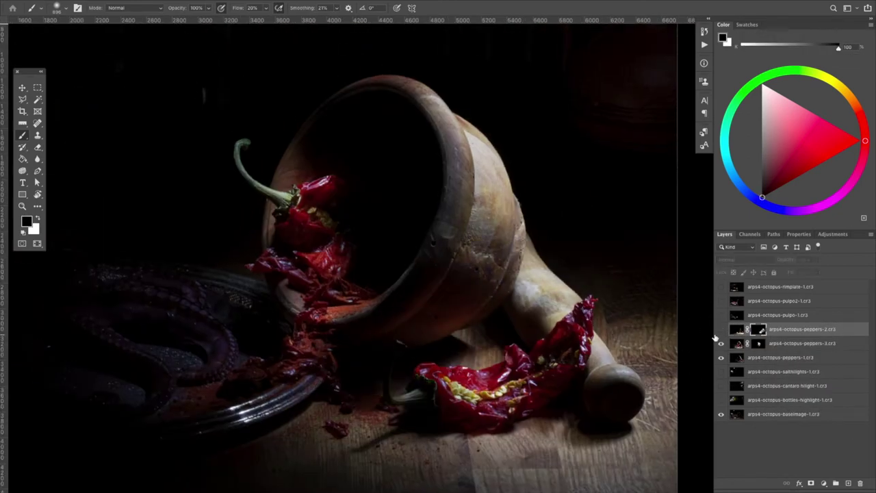
- Darken the pestle and the mortar's outer side on the peppers-1 mask with black, comparing with the layer hidden
drag(522, 185, 664, 421)
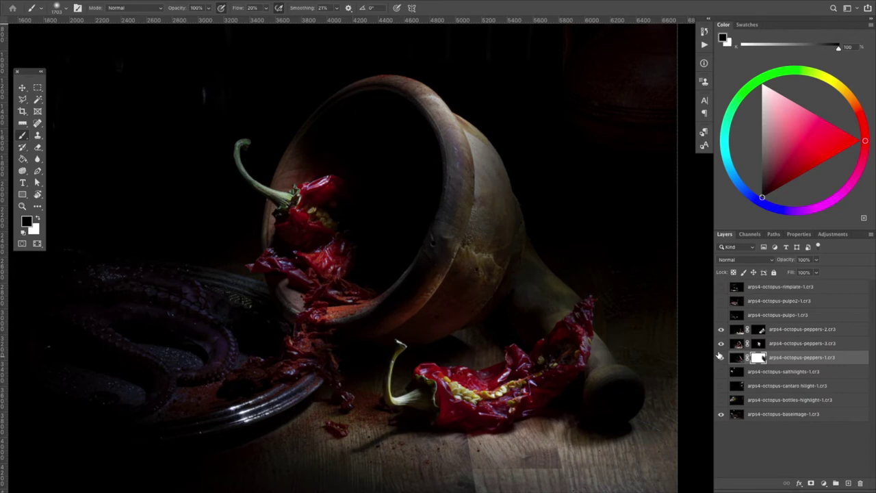
click(721, 357)
click(721, 358)
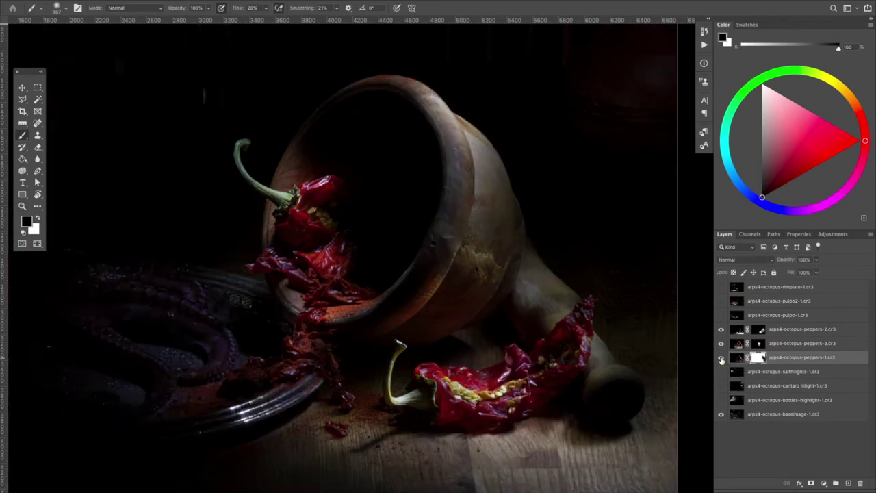
scroll(505, 125, up, 3)
scroll(614, 304, down, 3)
scroll(508, 195, up, 3)
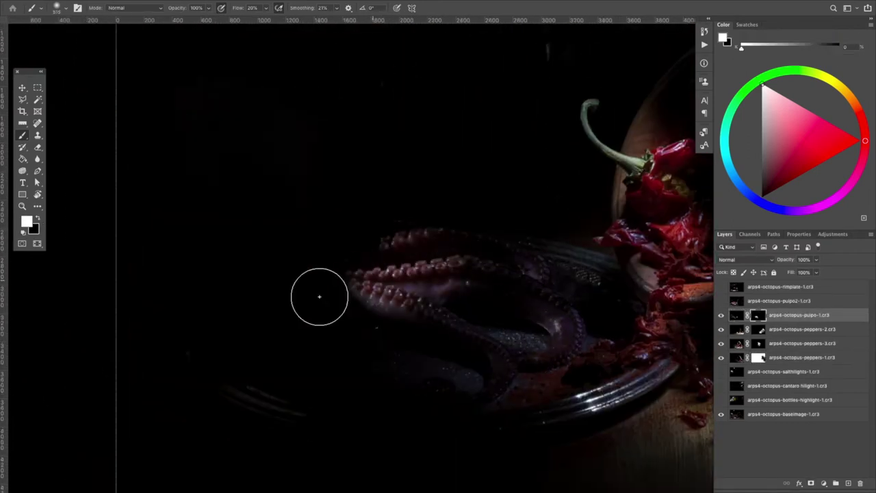
- Paint the octopus tentacles into view on the pulpo-1 mask and set the layer's blend mode to Lighten
drag(319, 296, 342, 251)
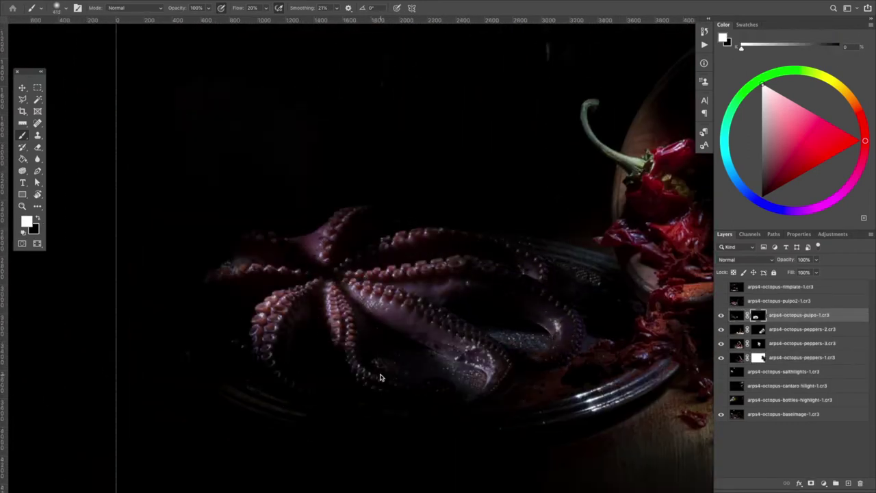
click(746, 259)
click(740, 319)
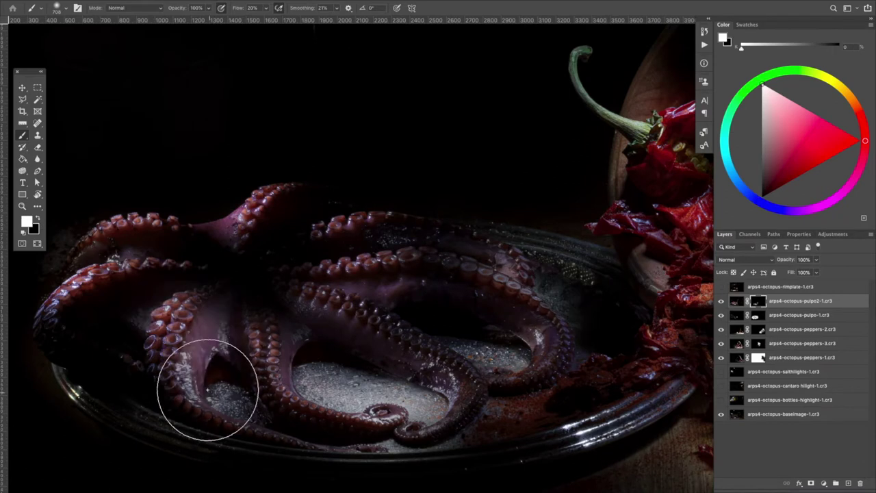
- Reveal the outer tentacles on the pulpo2 mask, and hide the stray background around them with a smaller black brush
mouse_move(207, 389)
mouse_down()
mouse_move(102, 308)
mouse_move(97, 362)
mouse_move(75, 323)
mouse_up()
key(bracketleft)
key(bracketleft)
key(bracketleft)
key(bracketleft)
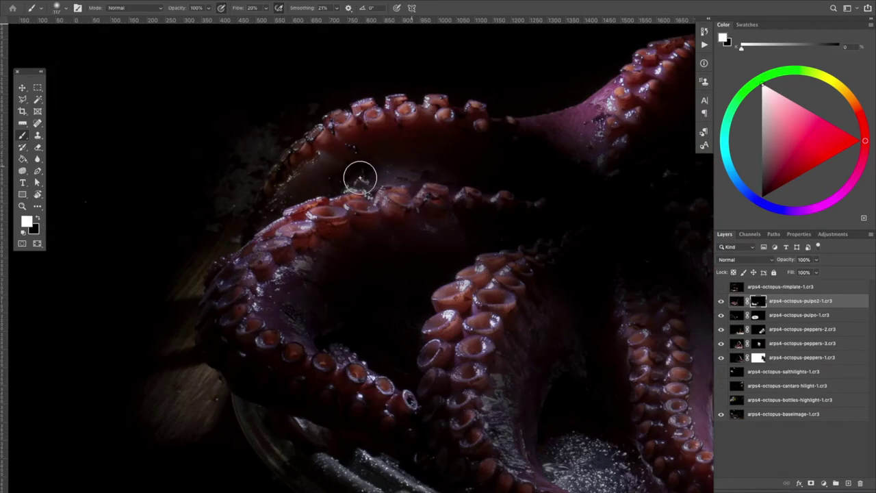
key(x)
mouse_move(358, 179)
mouse_down()
mouse_move(401, 112)
mouse_move(215, 328)
mouse_up()
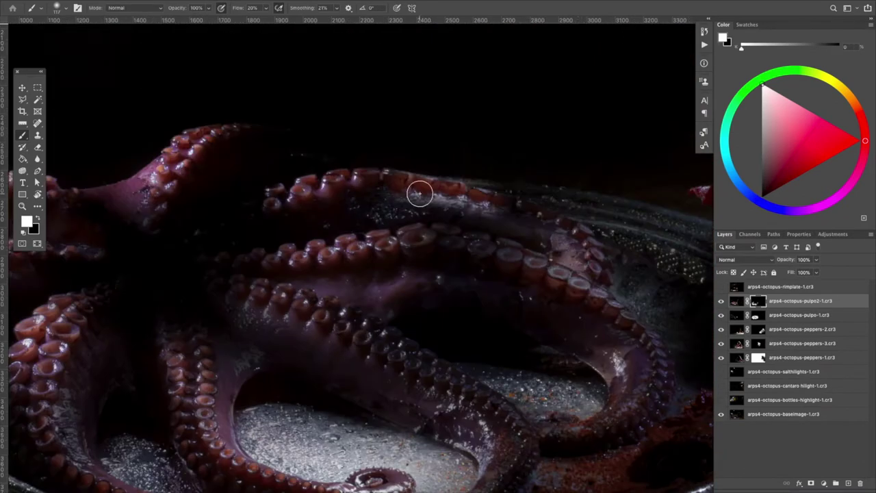
- Refine the pulpo2 mask along the curled tentacles beside the plate's rim and compare with the layer hidden
key(x)
drag(576, 260, 509, 266)
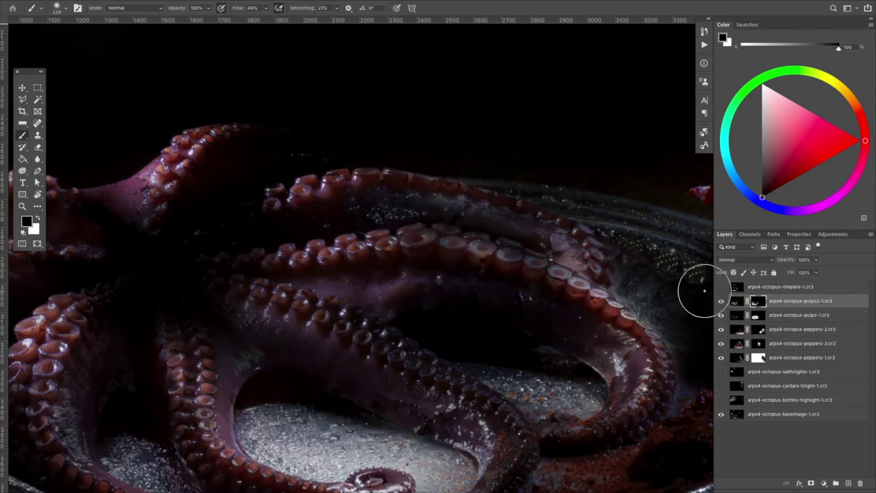
key(ctrl+0)
scroll(221, 297, up, 3)
click(721, 302)
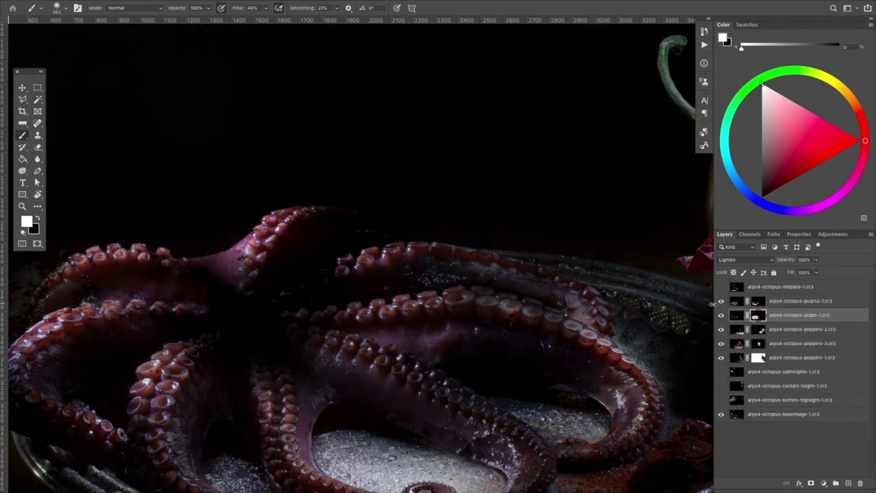
- Soften the suckers along the middle tentacle with the brush and set the pulpo2 layer's blend mode to Lighten
click(713, 301)
mouse_move(157, 265)
mouse_down()
mouse_move(180, 271)
mouse_move(164, 271)
mouse_up()
drag(411, 274, 398, 280)
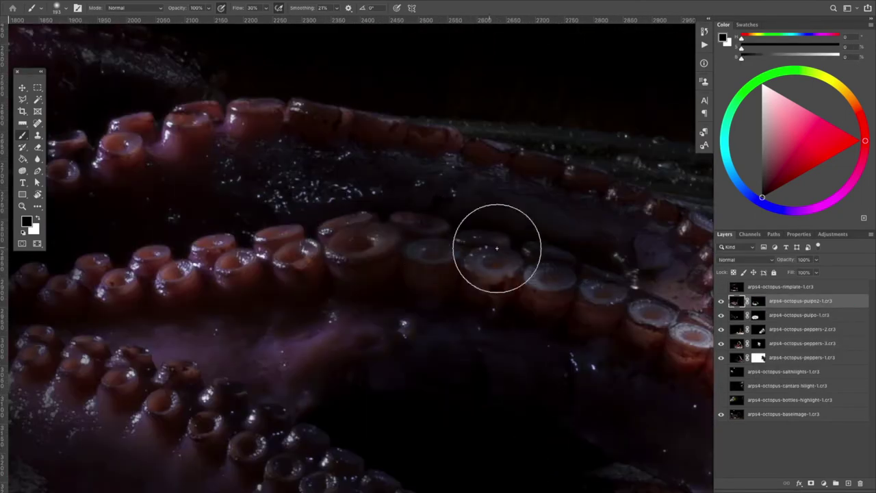
drag(497, 248, 642, 293)
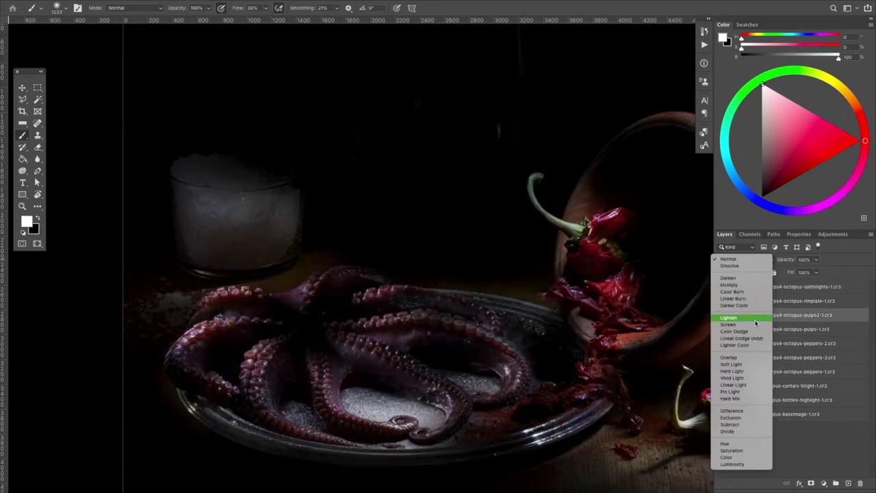
click(757, 322)
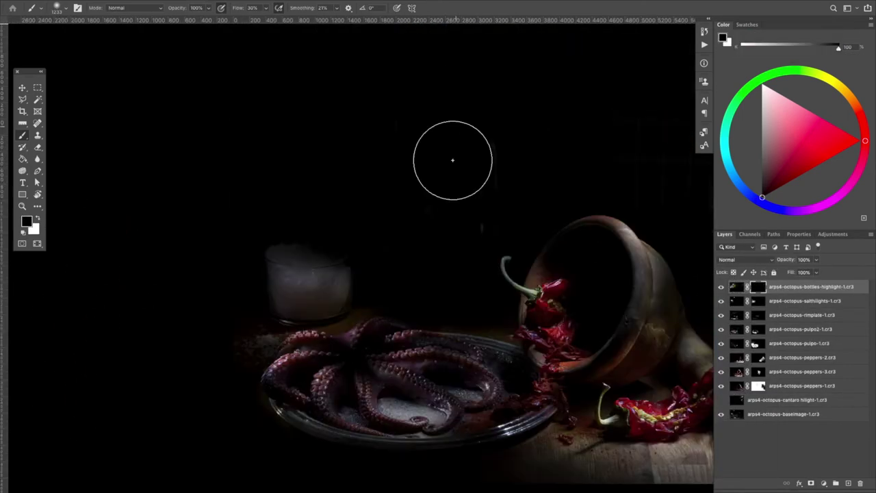
- Paint the oil bottles into view on the bottles-highlight mask and toggle the layer's visibility to compare
drag(450, 157, 498, 165)
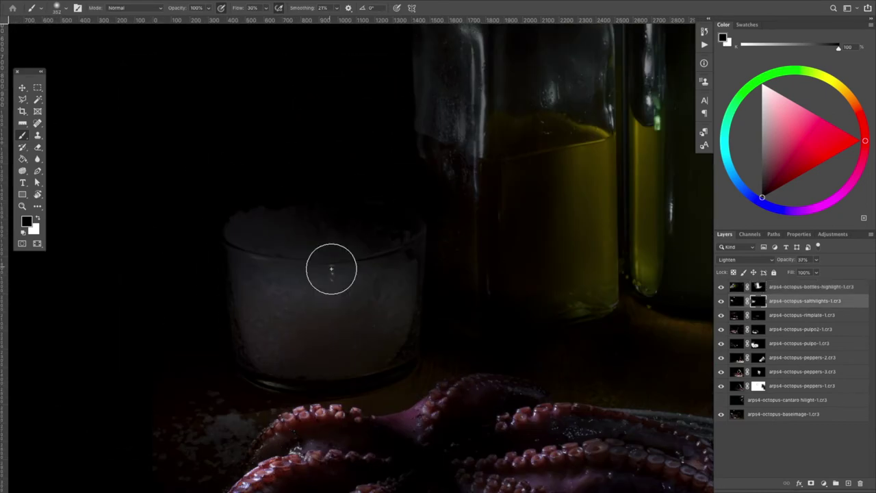
click(721, 287)
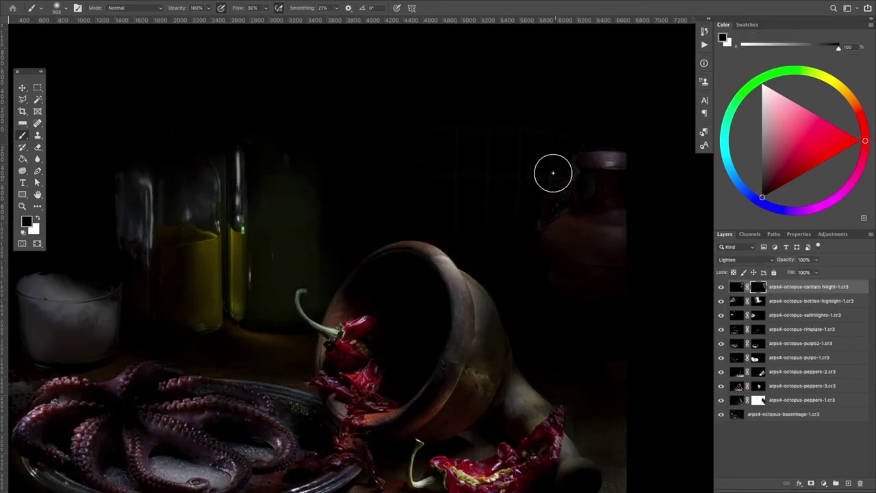
- Lower the Curves 1 highlight point to input 186, output 138, and invert the adjustment's mask
scroll(554, 172, up, 3)
scroll(647, 172, down, 2)
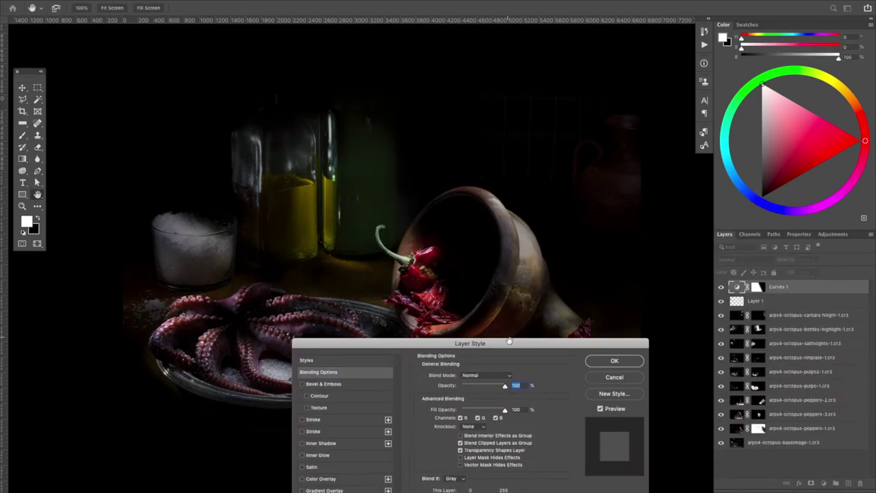
drag(463, 347, 226, 145)
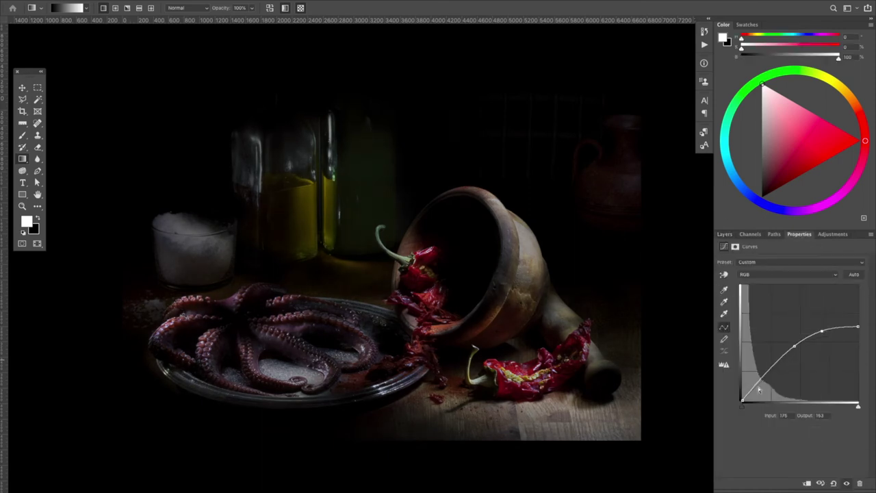
drag(822, 332, 826, 339)
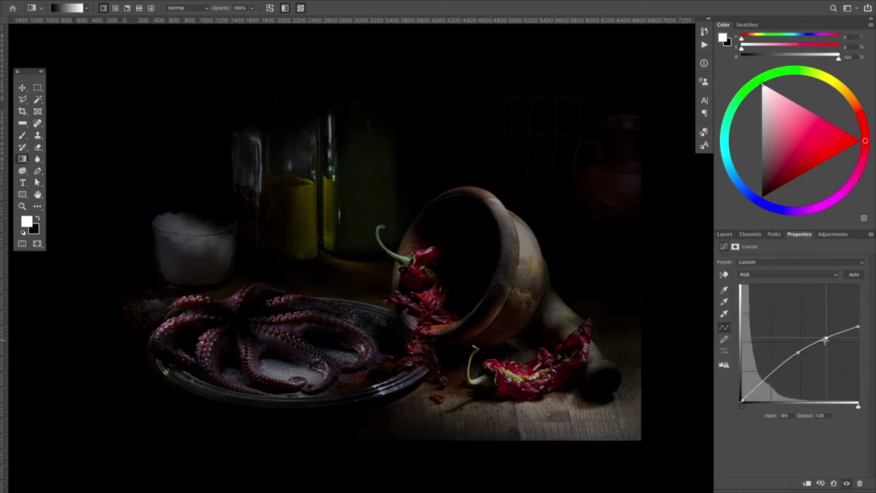
key(F7)
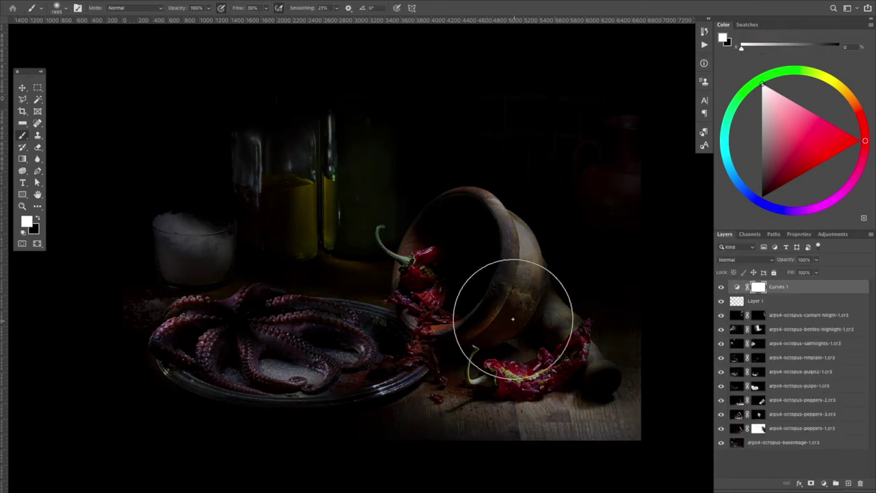
key(ctrl+i)
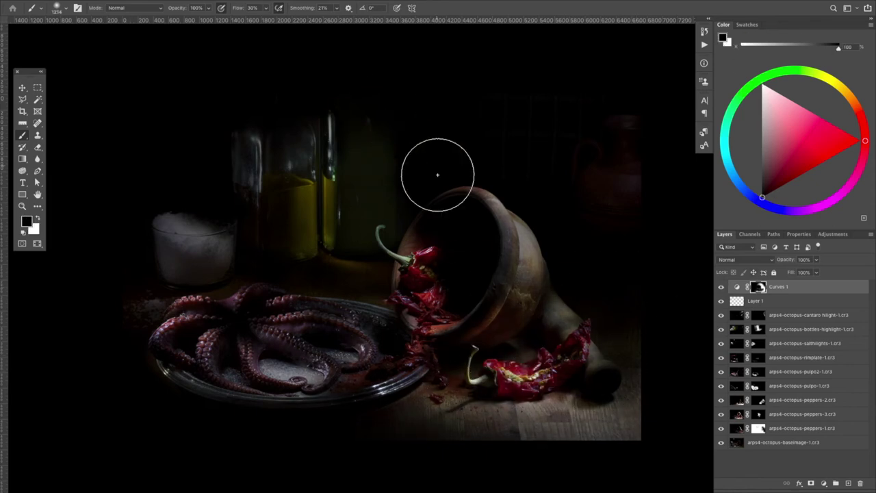
- Add a Photo Filter adjustment and limit it by mask to the mortar and pepper side of the scene
click(824, 483)
click(826, 405)
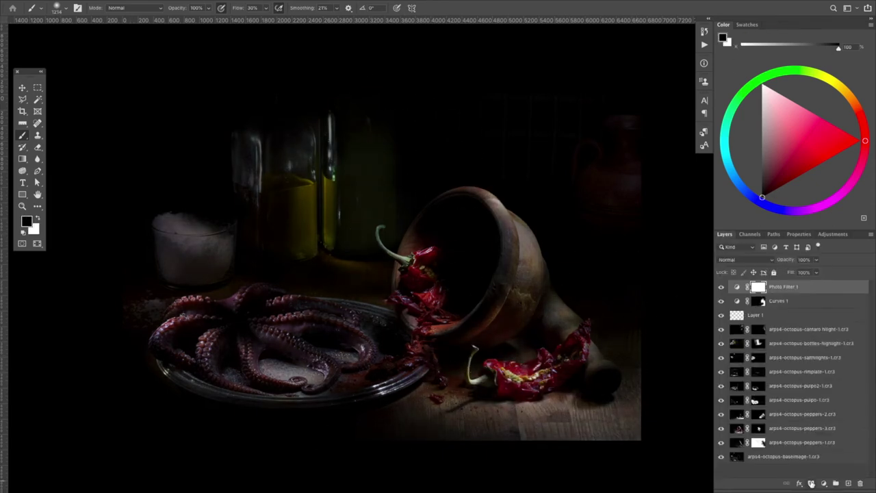
mouse_move(519, 58)
mouse_down()
mouse_move(609, 235)
mouse_move(585, 256)
mouse_up()
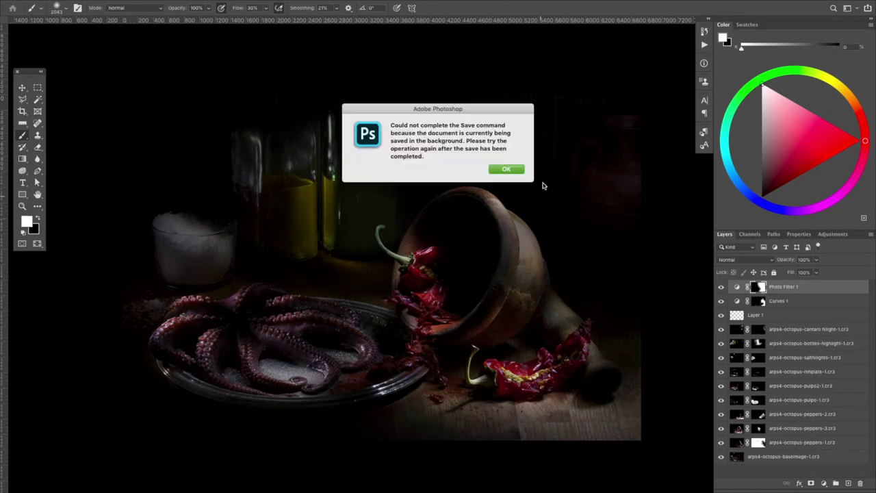
- Paint out the small blue reflection on the green bottle in the peppers-1 mask
scroll(360, 213, up, 4)
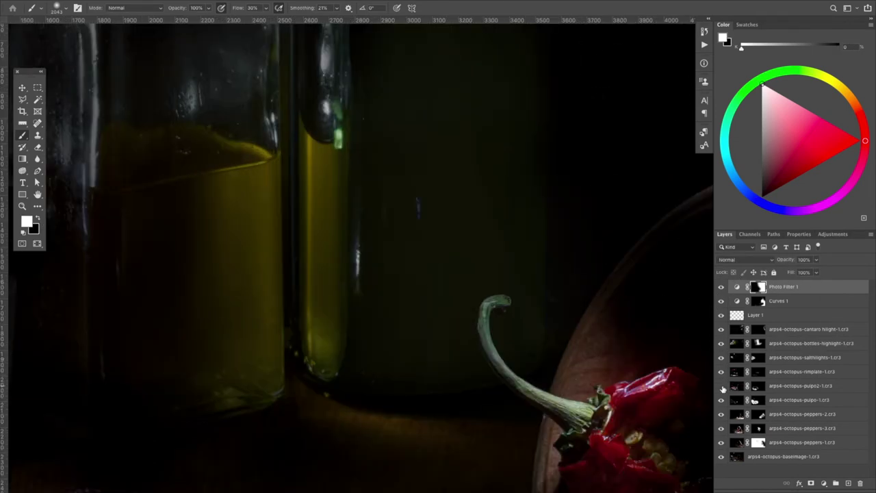
key(x)
scroll(385, 264, down, 4)
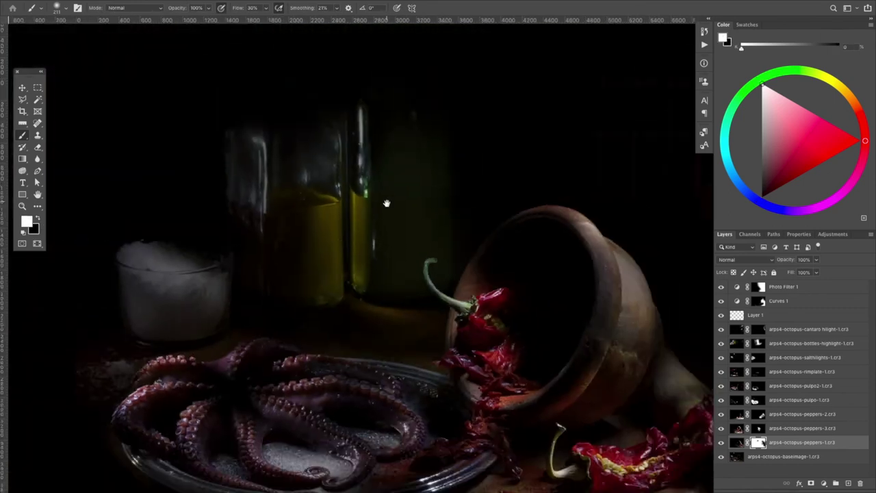
- Retouch the bottles-highlight mask around the base of the left oil bottle
scroll(357, 329, up, 5)
click(736, 344)
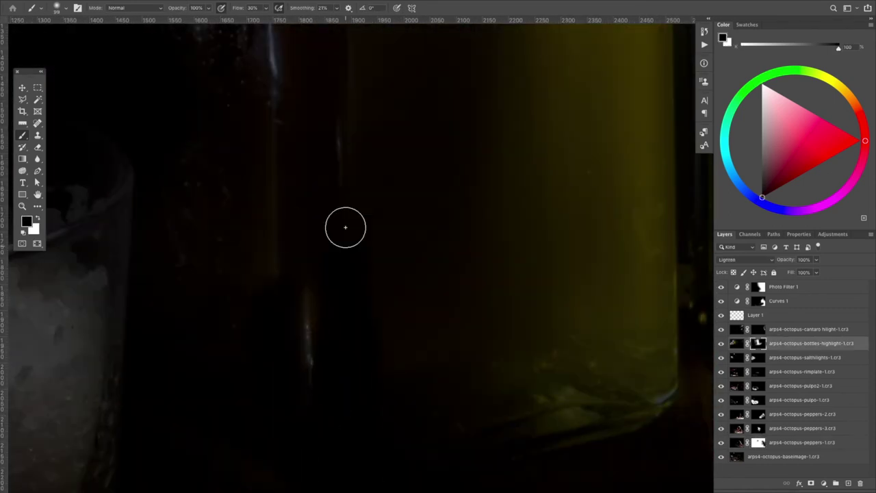
key(x)
scroll(294, 470, down, 4)
scroll(493, 336, up, 3)
scroll(523, 355, down, 2)
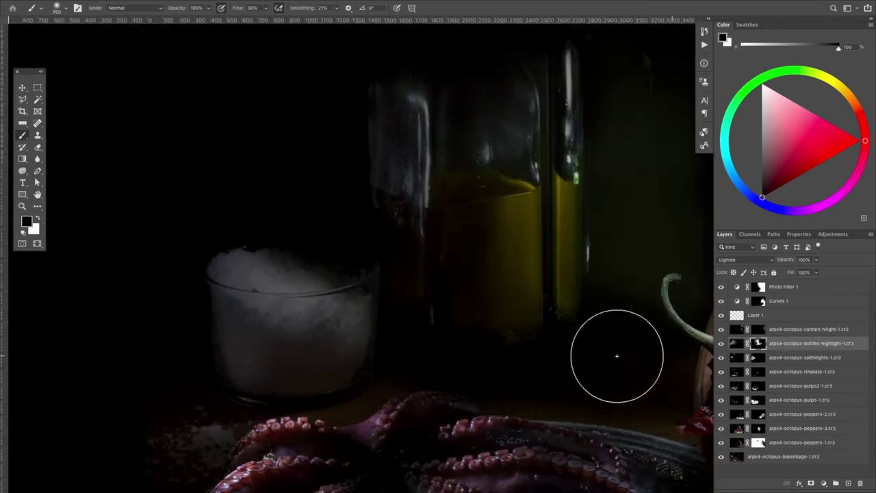
- Fade the glow on the table beneath the bottles in the bottles-highlight mask, adjusting the brush size to suit each area
key(bracketright)
key(bracketright)
key(bracketright)
key(bracketright)
key(bracketright)
key(bracketright)
scroll(572, 357, down, 2)
scroll(303, 151, up, 2)
key(bracketleft)
key(bracketleft)
key(bracketleft)
key(bracketleft)
key(bracketleft)
key(bracketleft)
scroll(249, 287, up, 2)
- Select the salt-highlights mask and tone down the salt glass and the spilled salt with a resized brush
key(alt+bracketleft)
key(x)
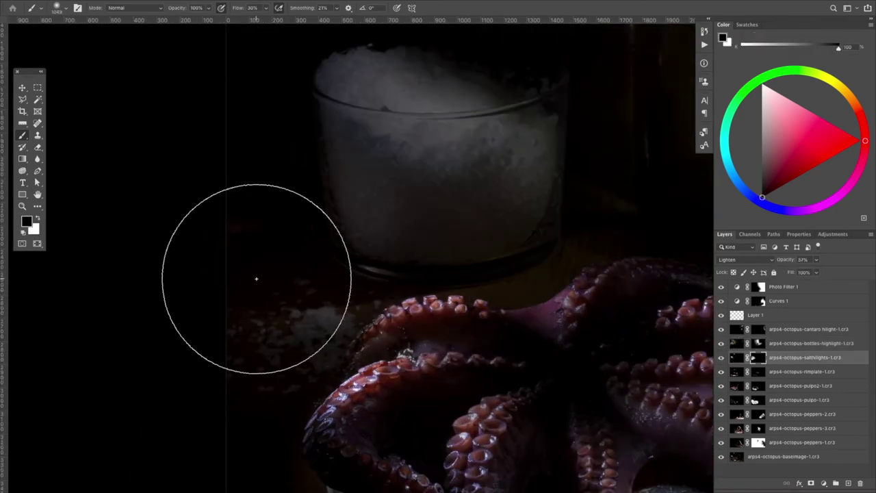
scroll(370, 230, down, 2)
key(bracketleft)
key(bracketleft)
key(bracketleft)
key(bracketleft)
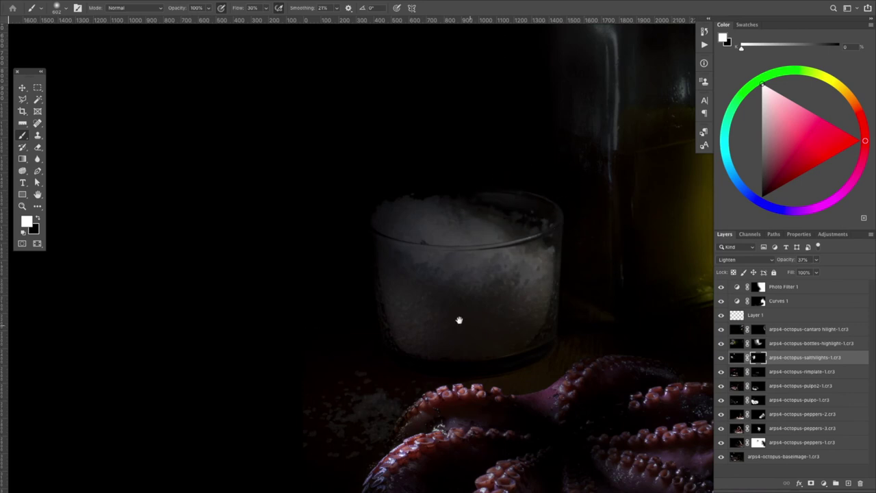
scroll(393, 452, down, 3)
- Invert the Levels 1 mask and paint the adjustment in over the bright tabletop beside the pestle
key(ctrl+i)
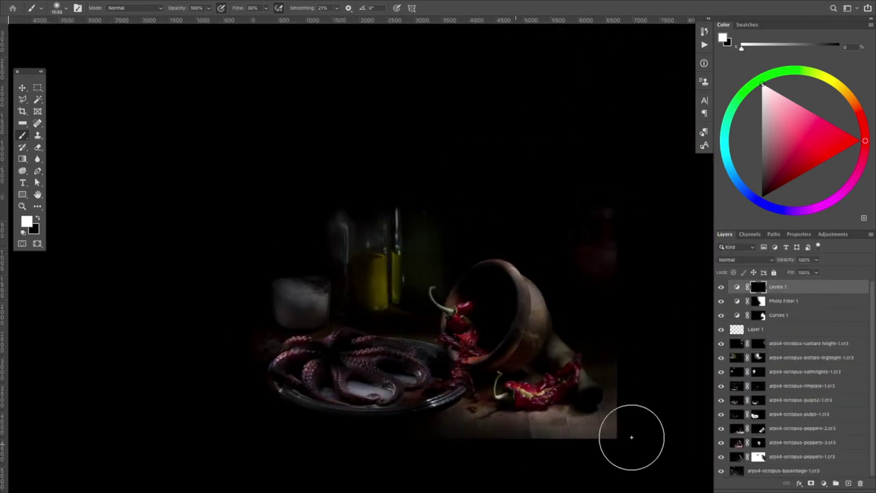
scroll(618, 399, up, 3)
key(x)
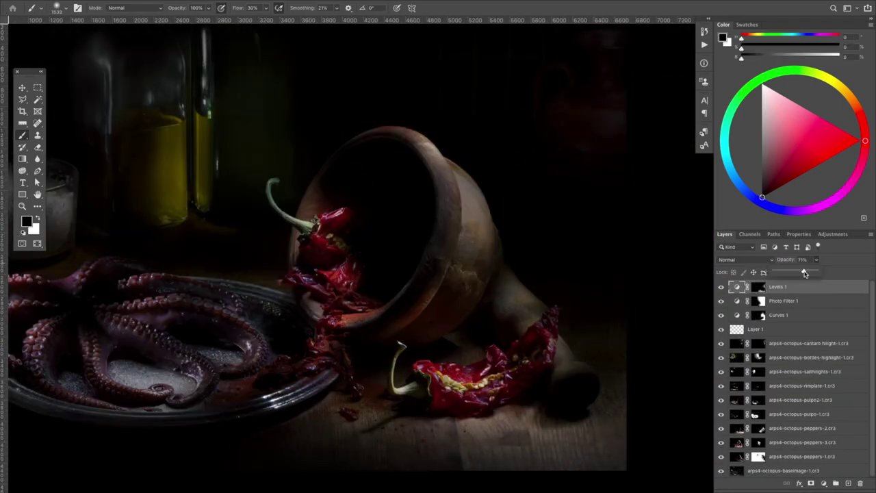
- Paint black on the Levels 1 mask over the pestle beside the mortar to hold back the adjustment there
key(x)
drag(557, 283, 532, 294)
scroll(480, 309, up, 3)
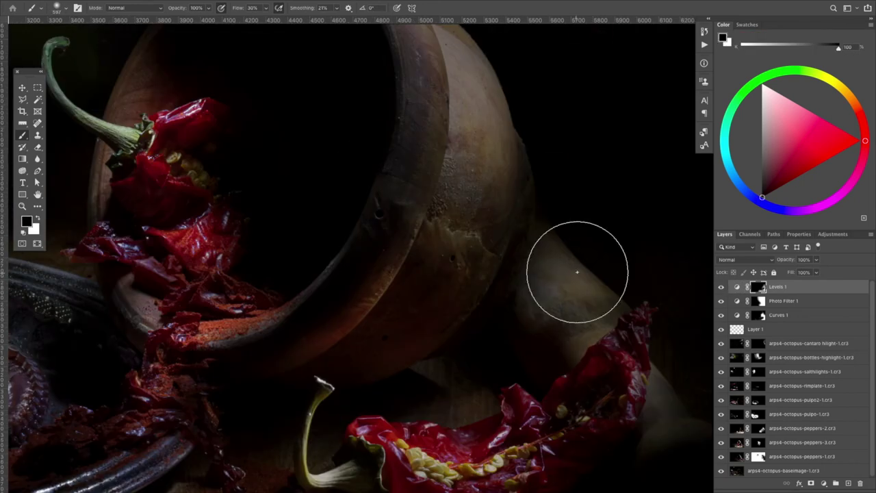
- Select the cantaro highlight layer and set its opacity to 68%
scroll(287, 348, down, 4)
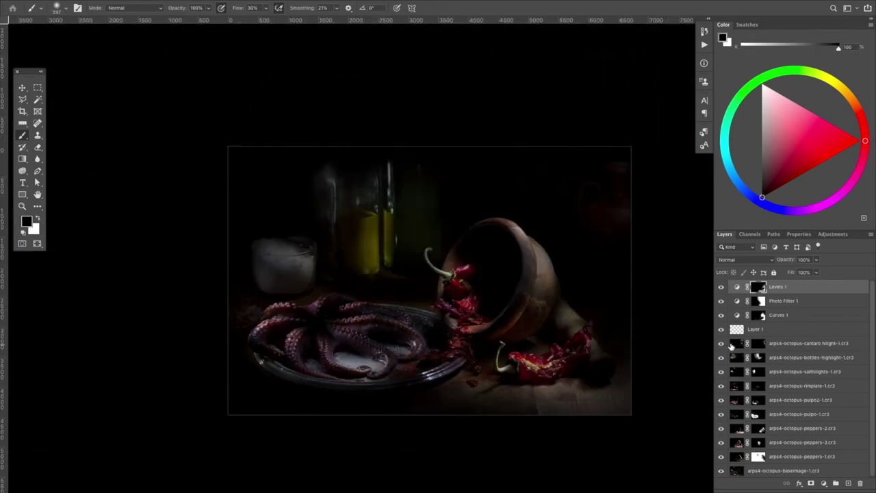
click(736, 343)
click(816, 273)
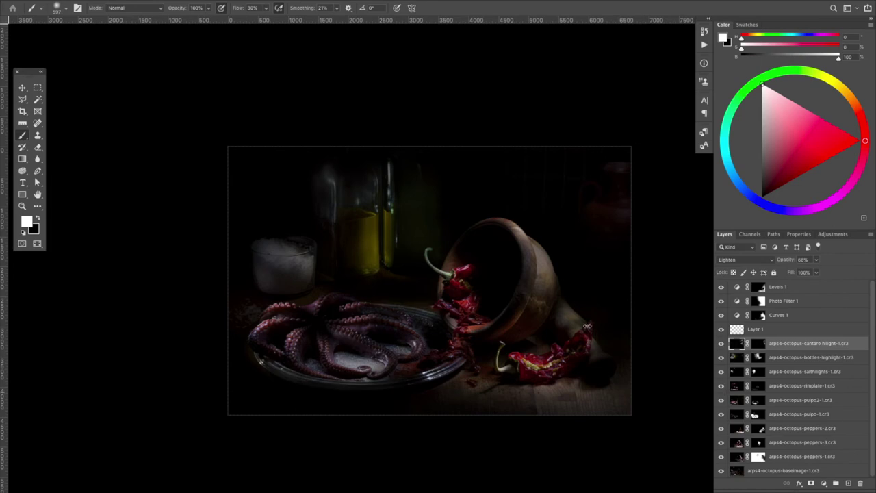
- Select the rimplate mask and paint the highlight along the plate's back rim in white with a small brush
click(727, 386)
scroll(476, 260, up, 3)
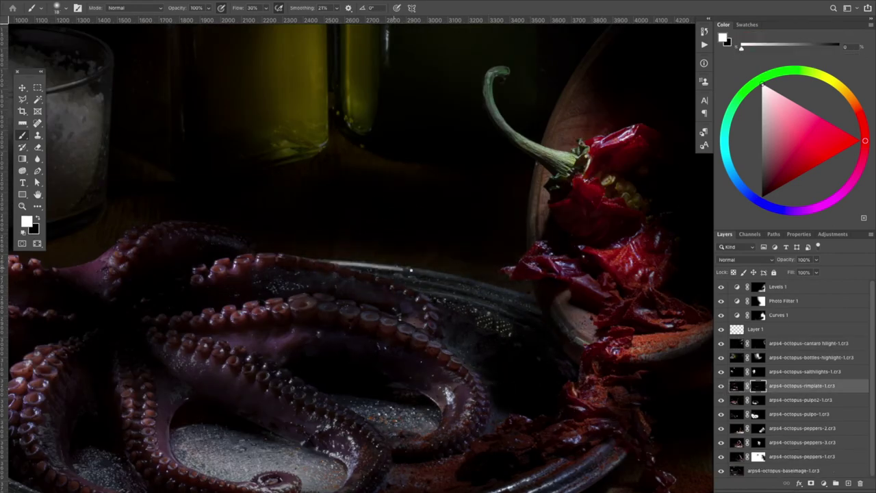
drag(359, 226, 383, 226)
scroll(411, 308, down, 5)
- Refine the rimplate mask along the plate's front and outer rim, alternating white and black with a resized brush
scroll(468, 401, up, 5)
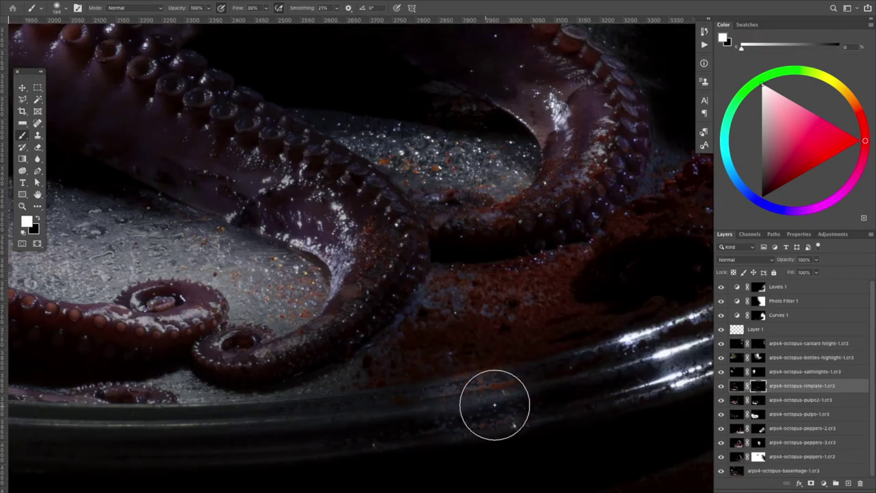
key(x)
scroll(523, 376, down, 3)
key(x)
scroll(96, 337, left, 3)
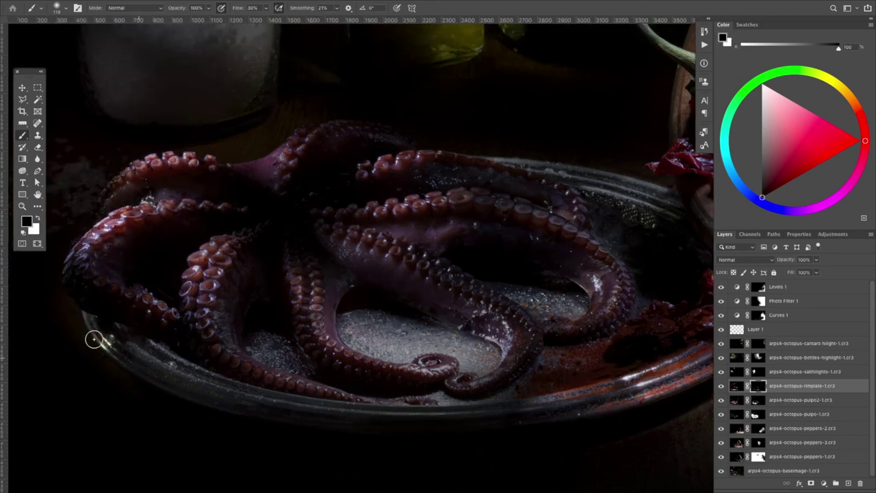
scroll(43, 336, down, 5)
- Select the pulpo-1 mask and compare the composite with and without the base image layer
click(755, 414)
click(721, 471)
click(721, 471)
scroll(348, 202, up, 5)
right_click(722, 471)
- Set the salt-highlights layer's opacity to 35% and check the salt glass against the whole composite
scroll(434, 342, up, 2)
scroll(434, 343, down, 5)
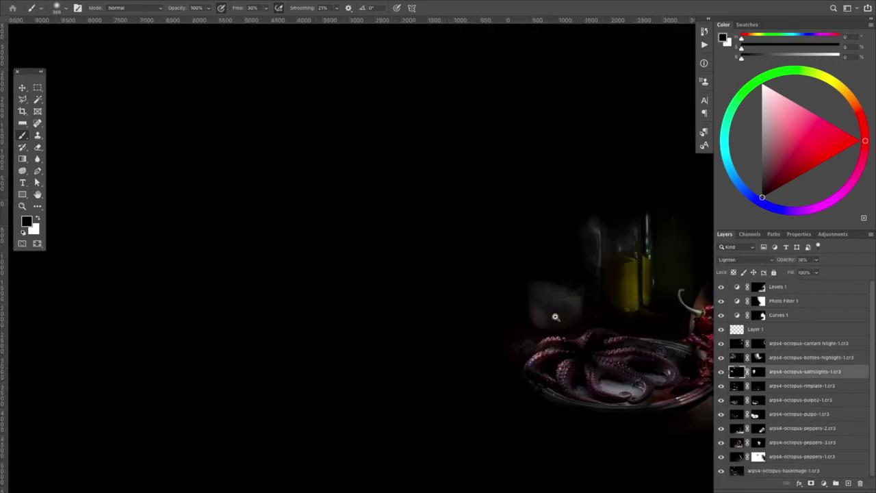
scroll(419, 339, up, 5)
ctrl+click(419, 339)
scroll(420, 338, down, 3)
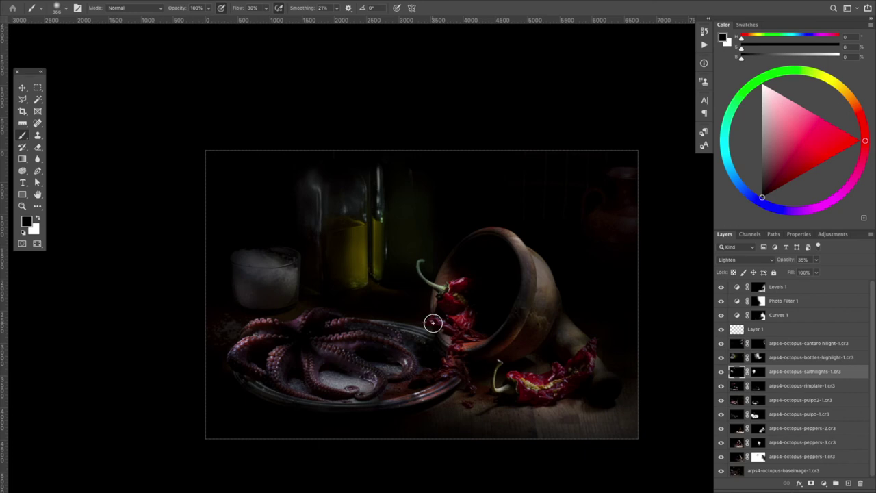
- Select the Levels 1 mask, enlarge the brush, and compare the image with and without the Levels adjustment
scroll(533, 349, up, 3)
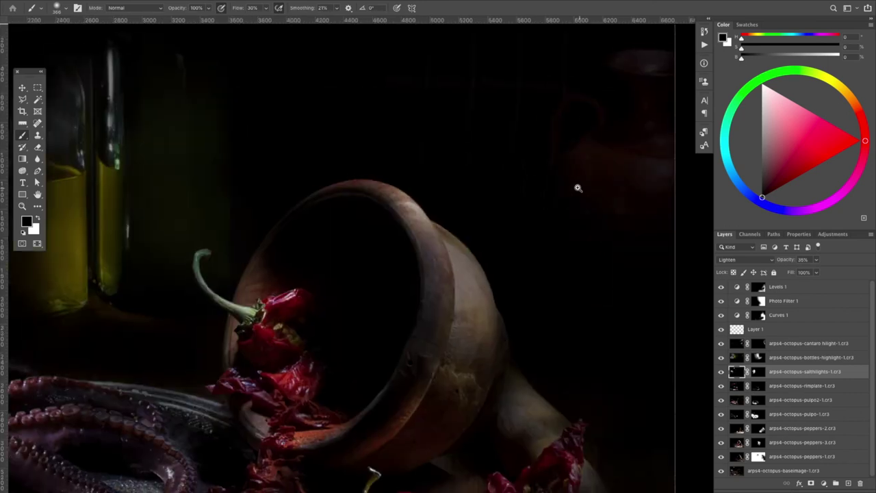
ctrl+click(578, 185)
click(761, 287)
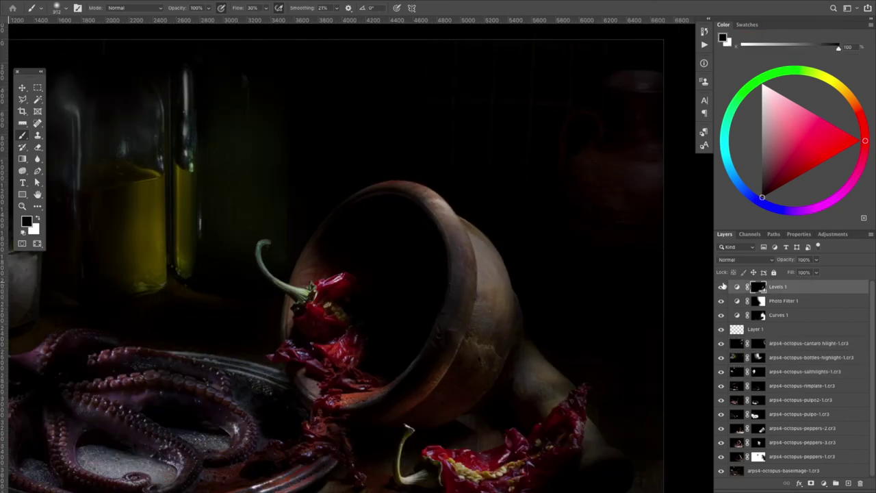
click(722, 287)
scroll(446, 342, down, 2)
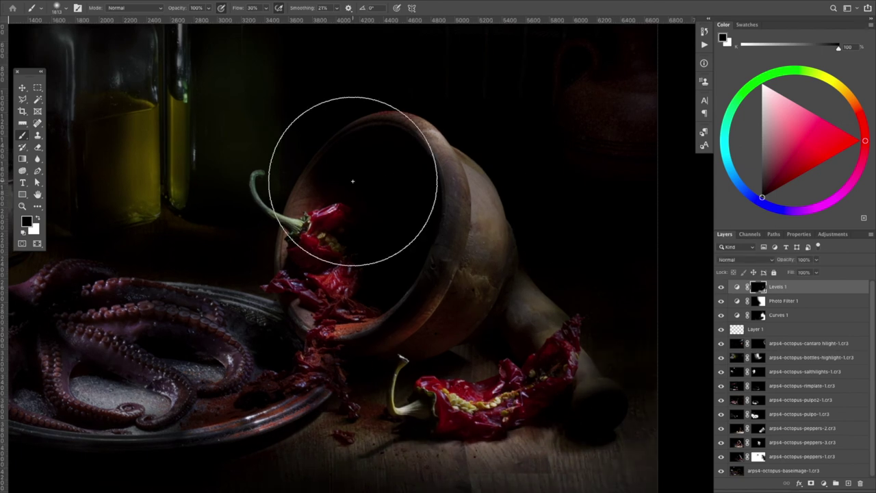
- Select the peppers-1 mask and darken the area around the pestle with a large black brush, reducing its size for detail
scroll(524, 276, down, 3)
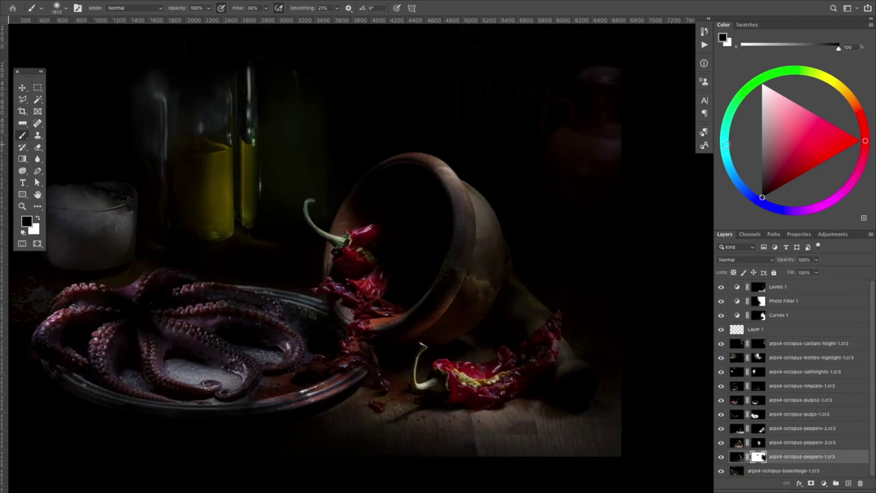
ctrl+click(565, 287)
key(x)
scroll(577, 336, up, 5)
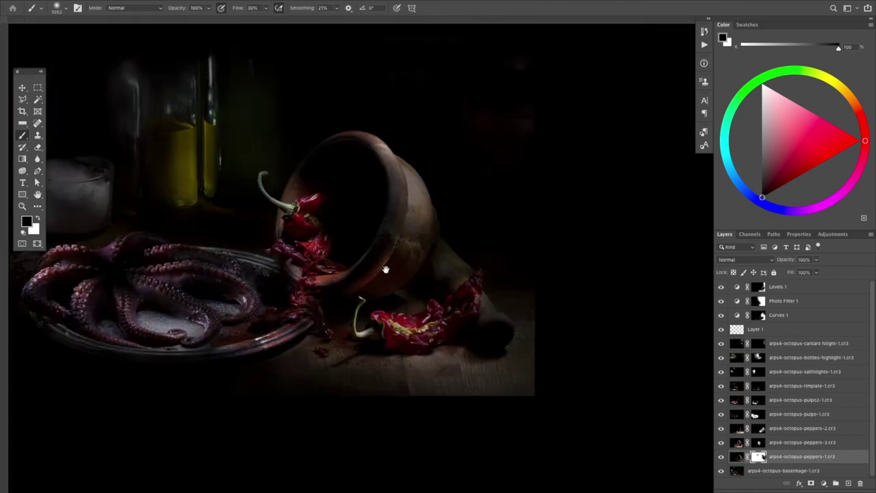
drag(373, 288, 356, 288)
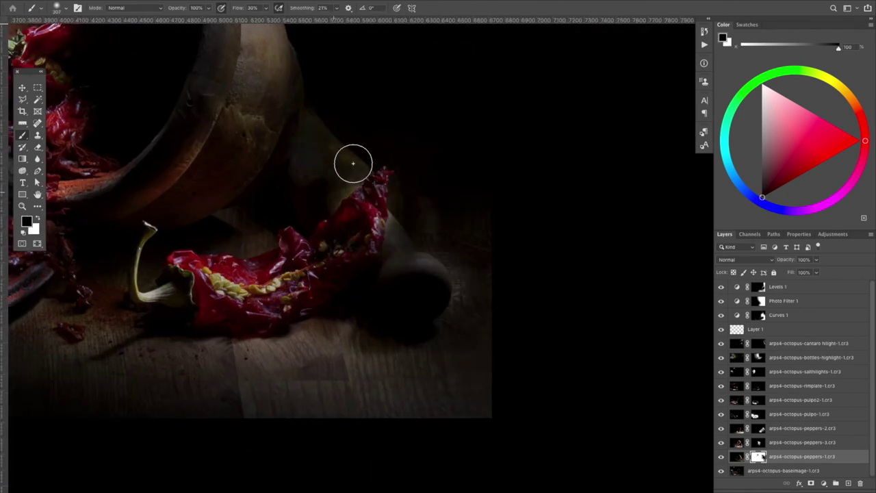
- Switch the brush to white and restore light along the pestle in the peppers-1 mask
key(x)
scroll(465, 333, up, 2)
scroll(465, 333, down, 5)
scroll(498, 150, up, 2)
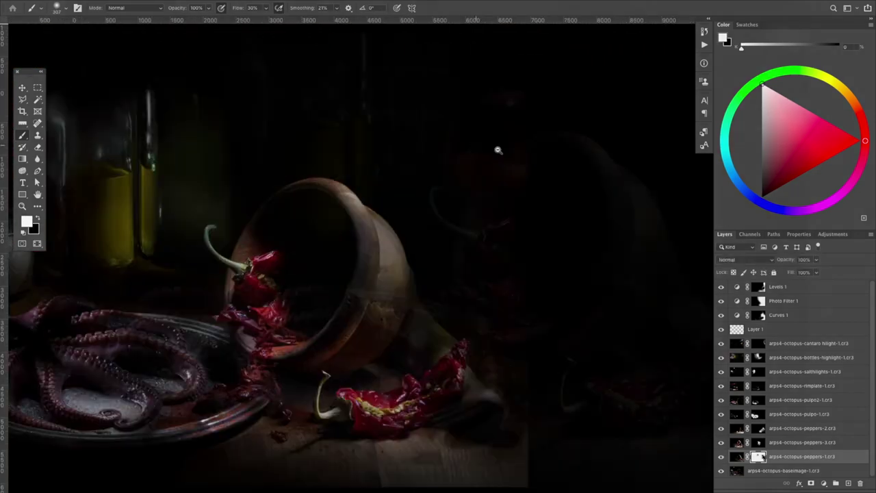